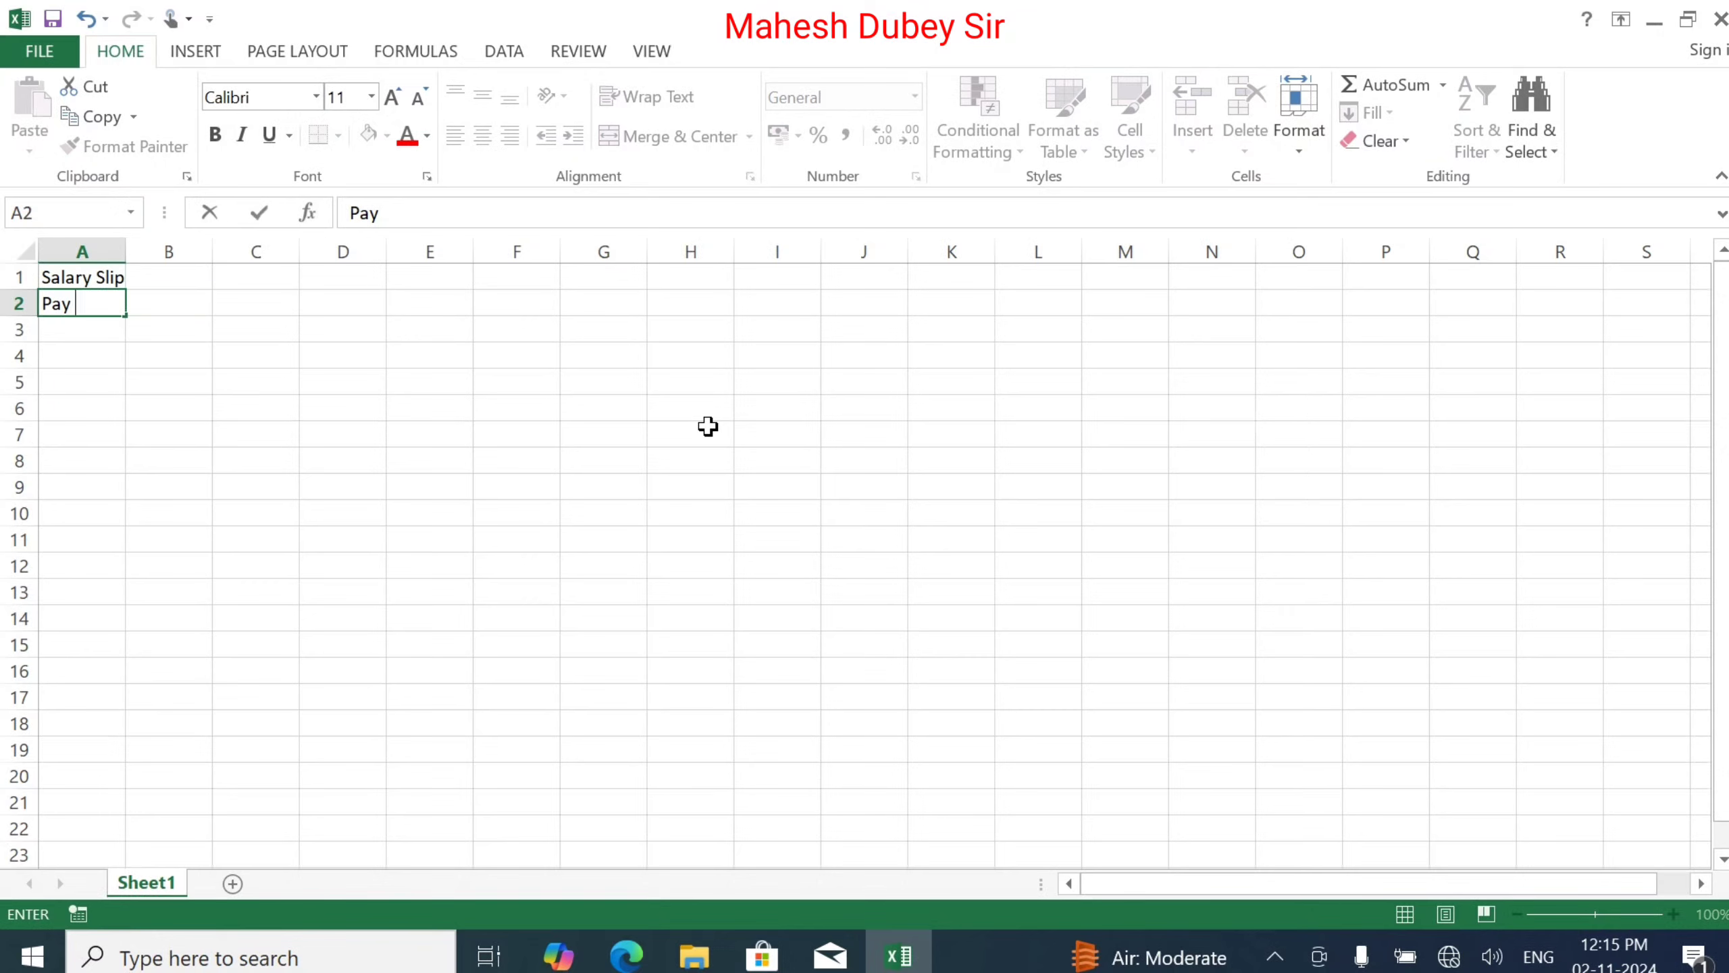
Enter the row 2 headings "Pay Componet", "Monthly Amoun" and "Annual Amount" in cells A2 to C2.
text(ponet)
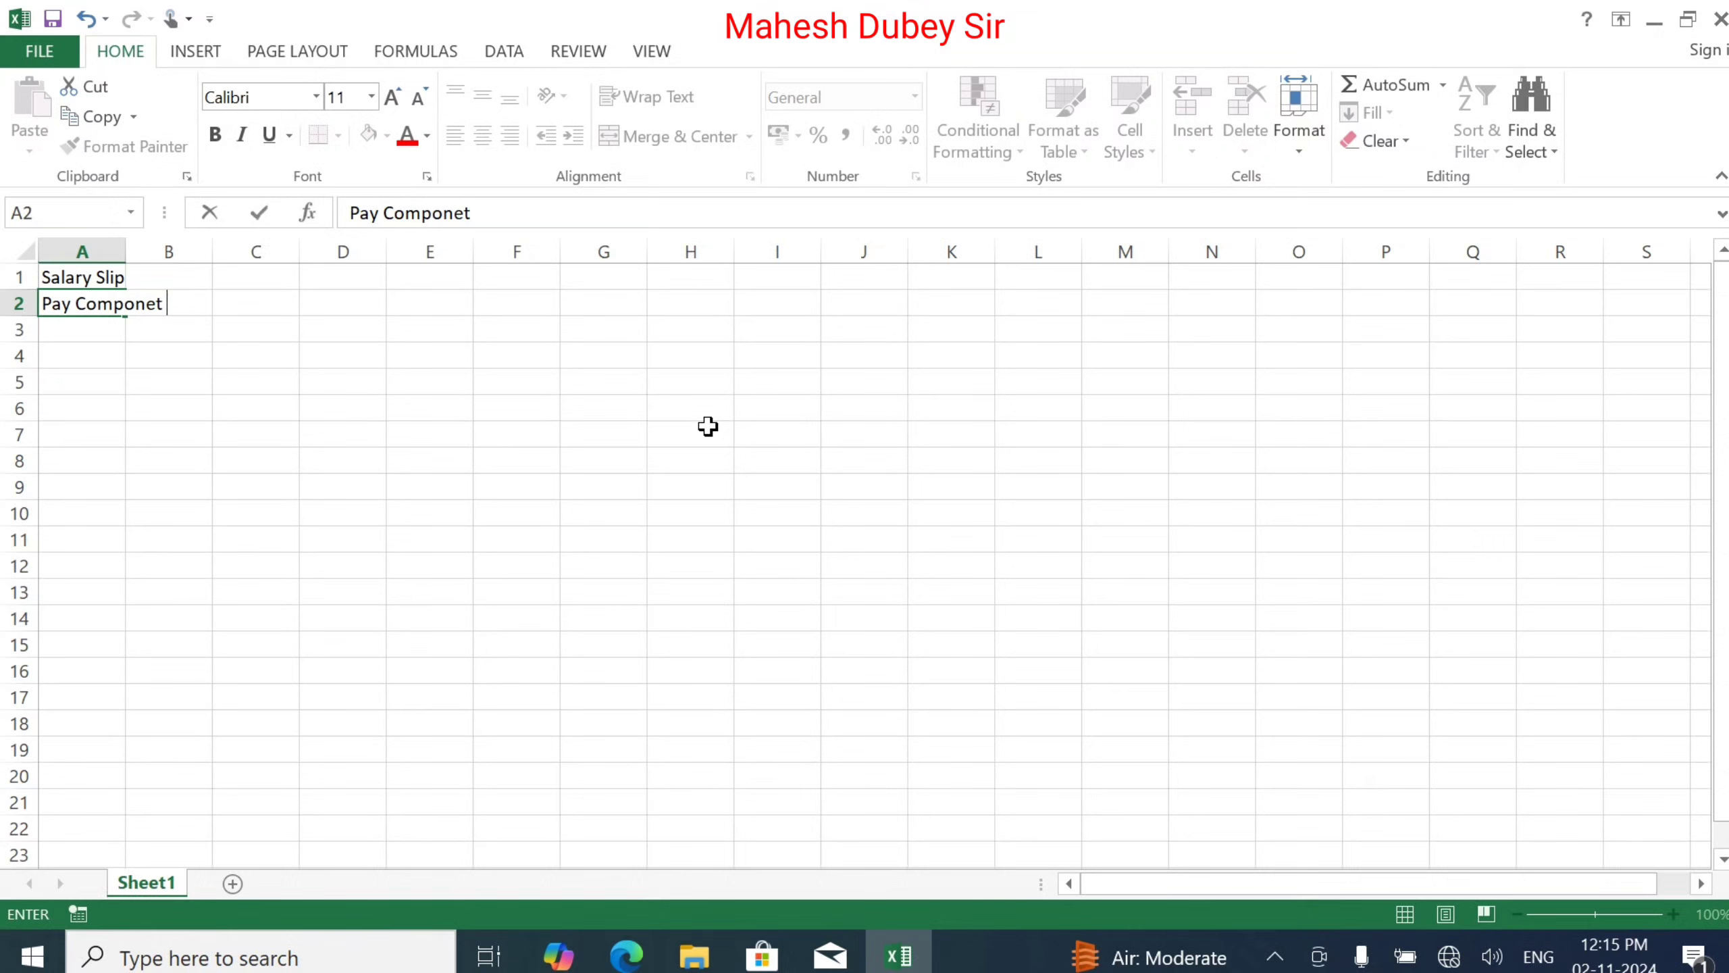
key(Tab)
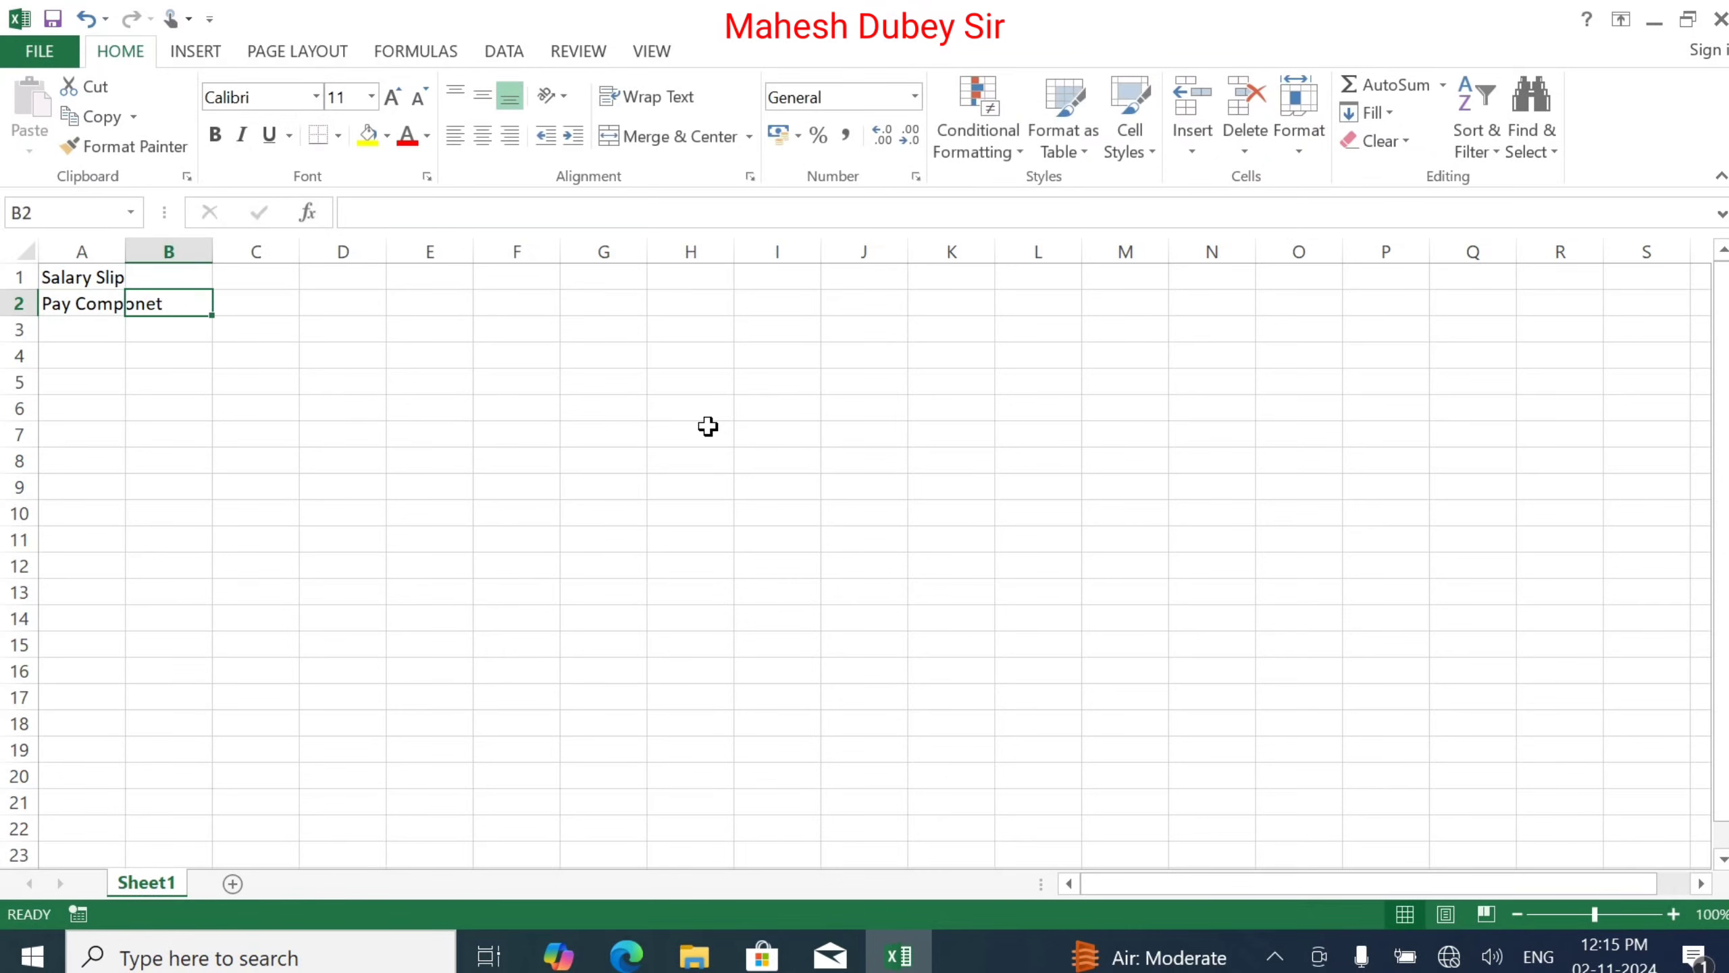
text(Monthly Amoun)
key(Tab)
text(Annual Amount)
Merge and center the Salary Slip title across A1:C1 and make it bold at font size 16.
drag(82, 277, 256, 277)
click(670, 137)
click(215, 135)
Set the width of columns A to C to 20.
key(ctrl+space)
click(1316, 150)
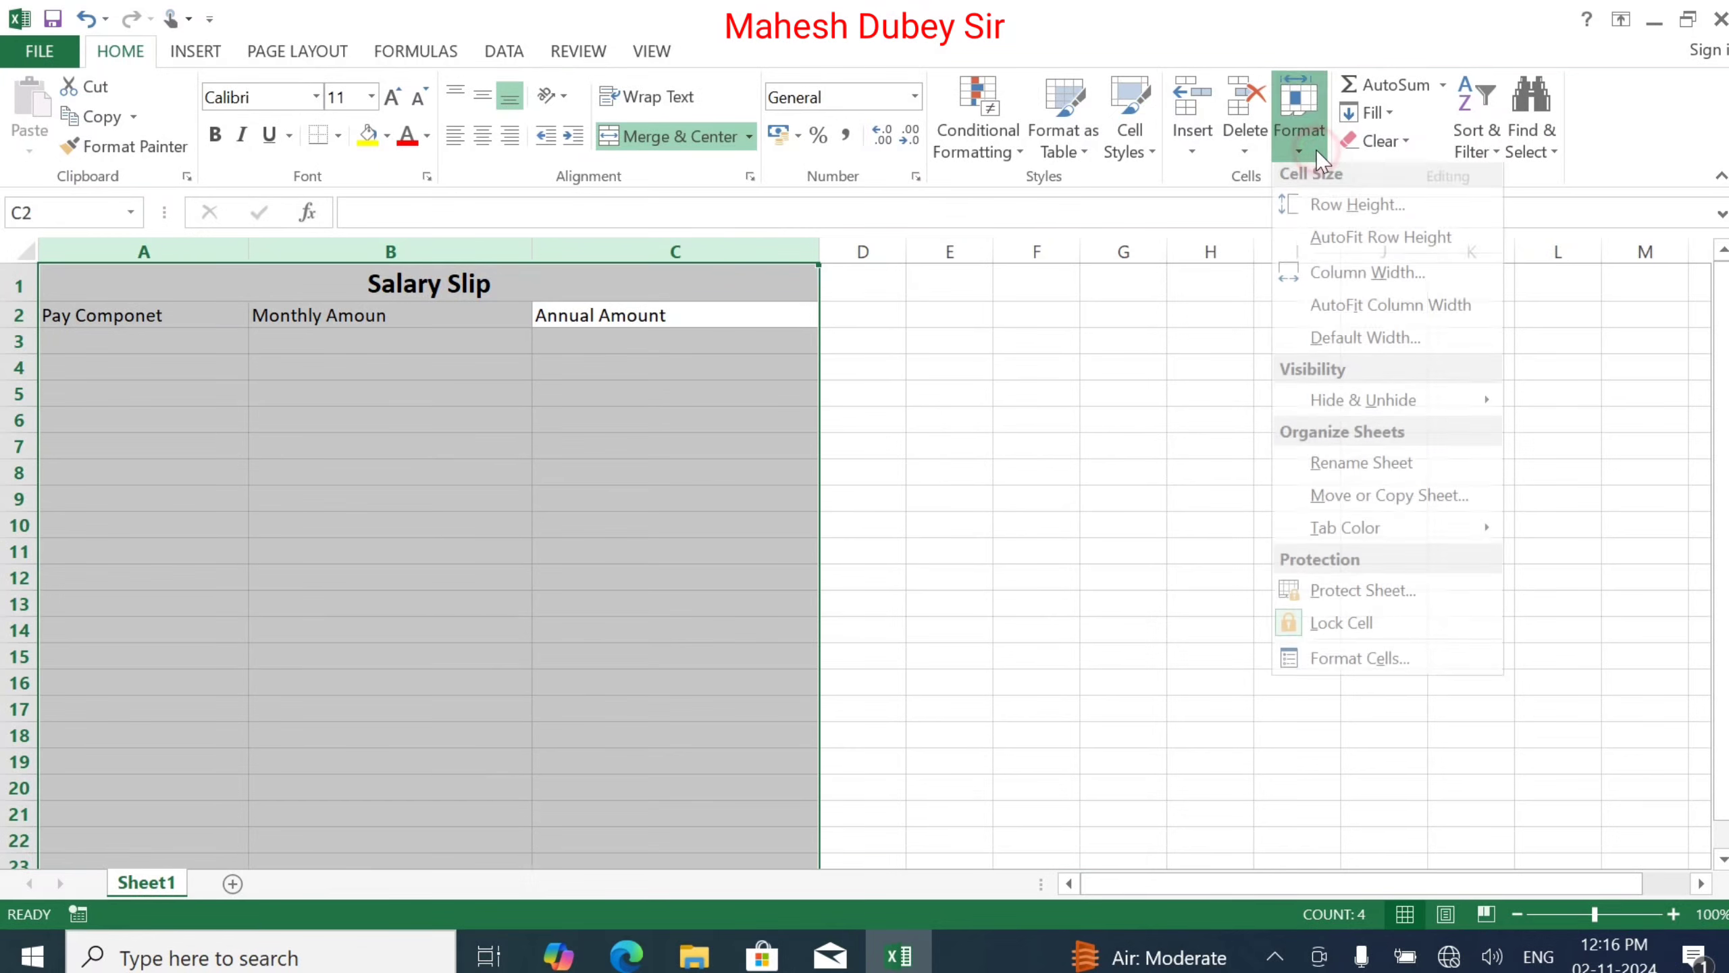
click(1406, 279)
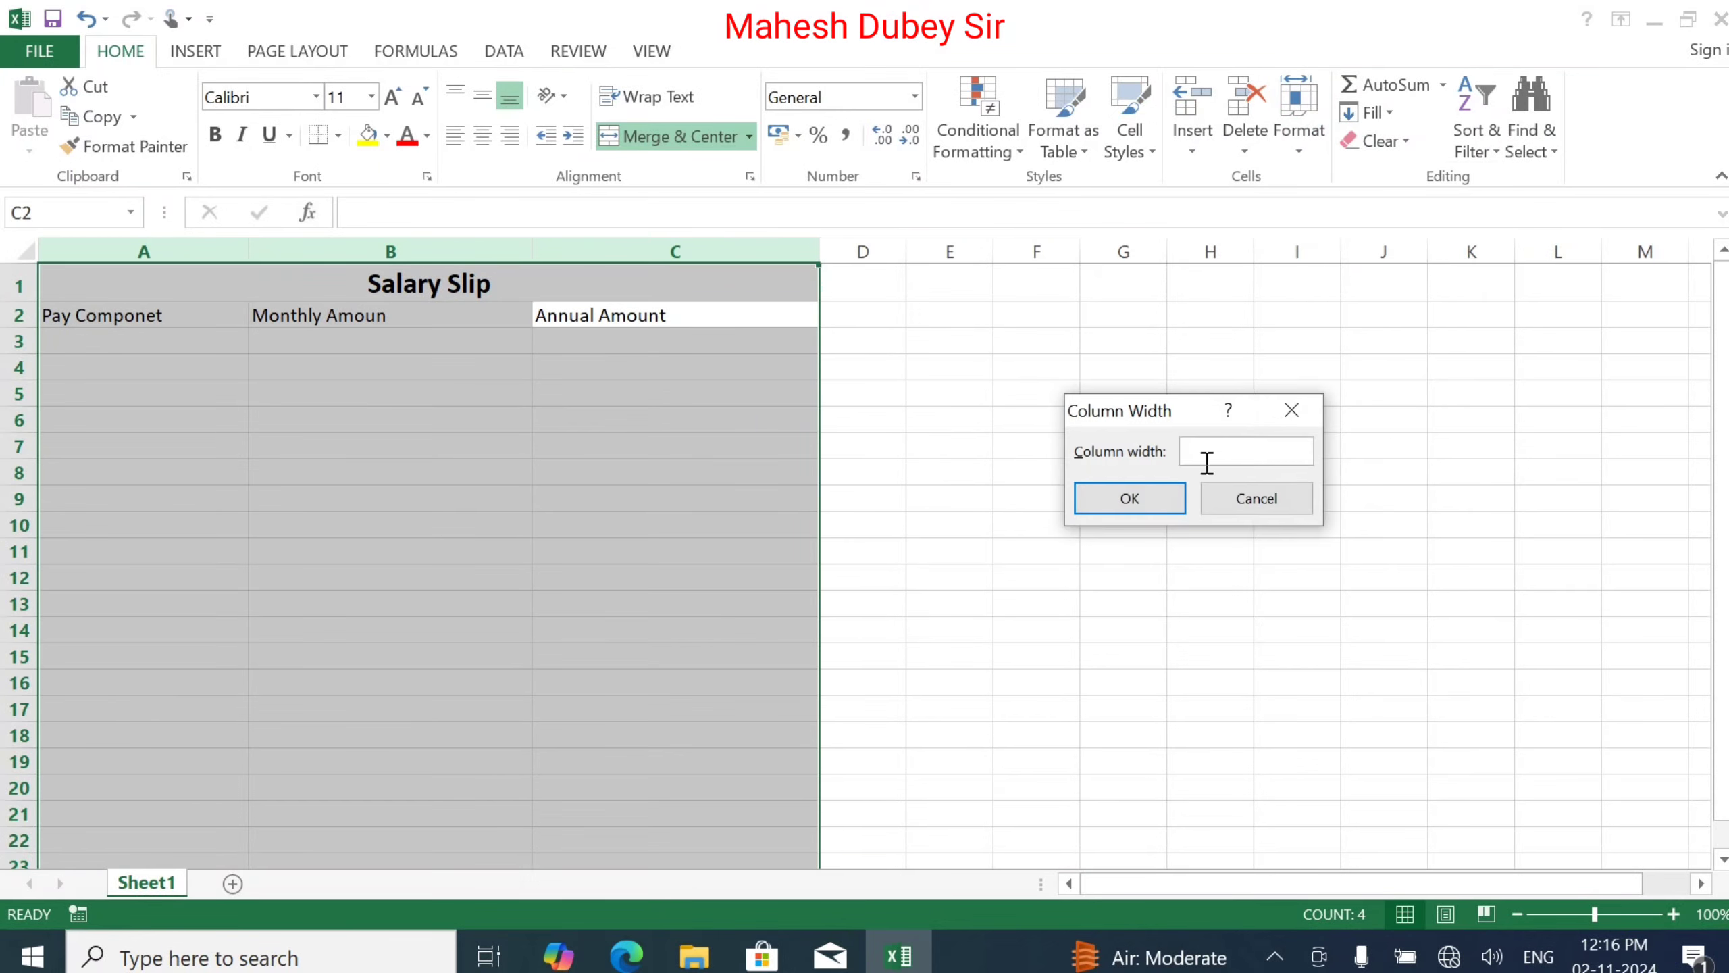
text(20)
click(1130, 498)
click(692, 468)
key(Down)
key(Down)
key(Down)
key(Down)
key(Down)
key(Down)
key(Down)
key(Down)
key(Down)
key(Down)
key(Down)
key(Down)
key(Down)
key(Down)
key(Down)
key(Down)
key(Down)
key(Down)
key(Down)
key(Down)
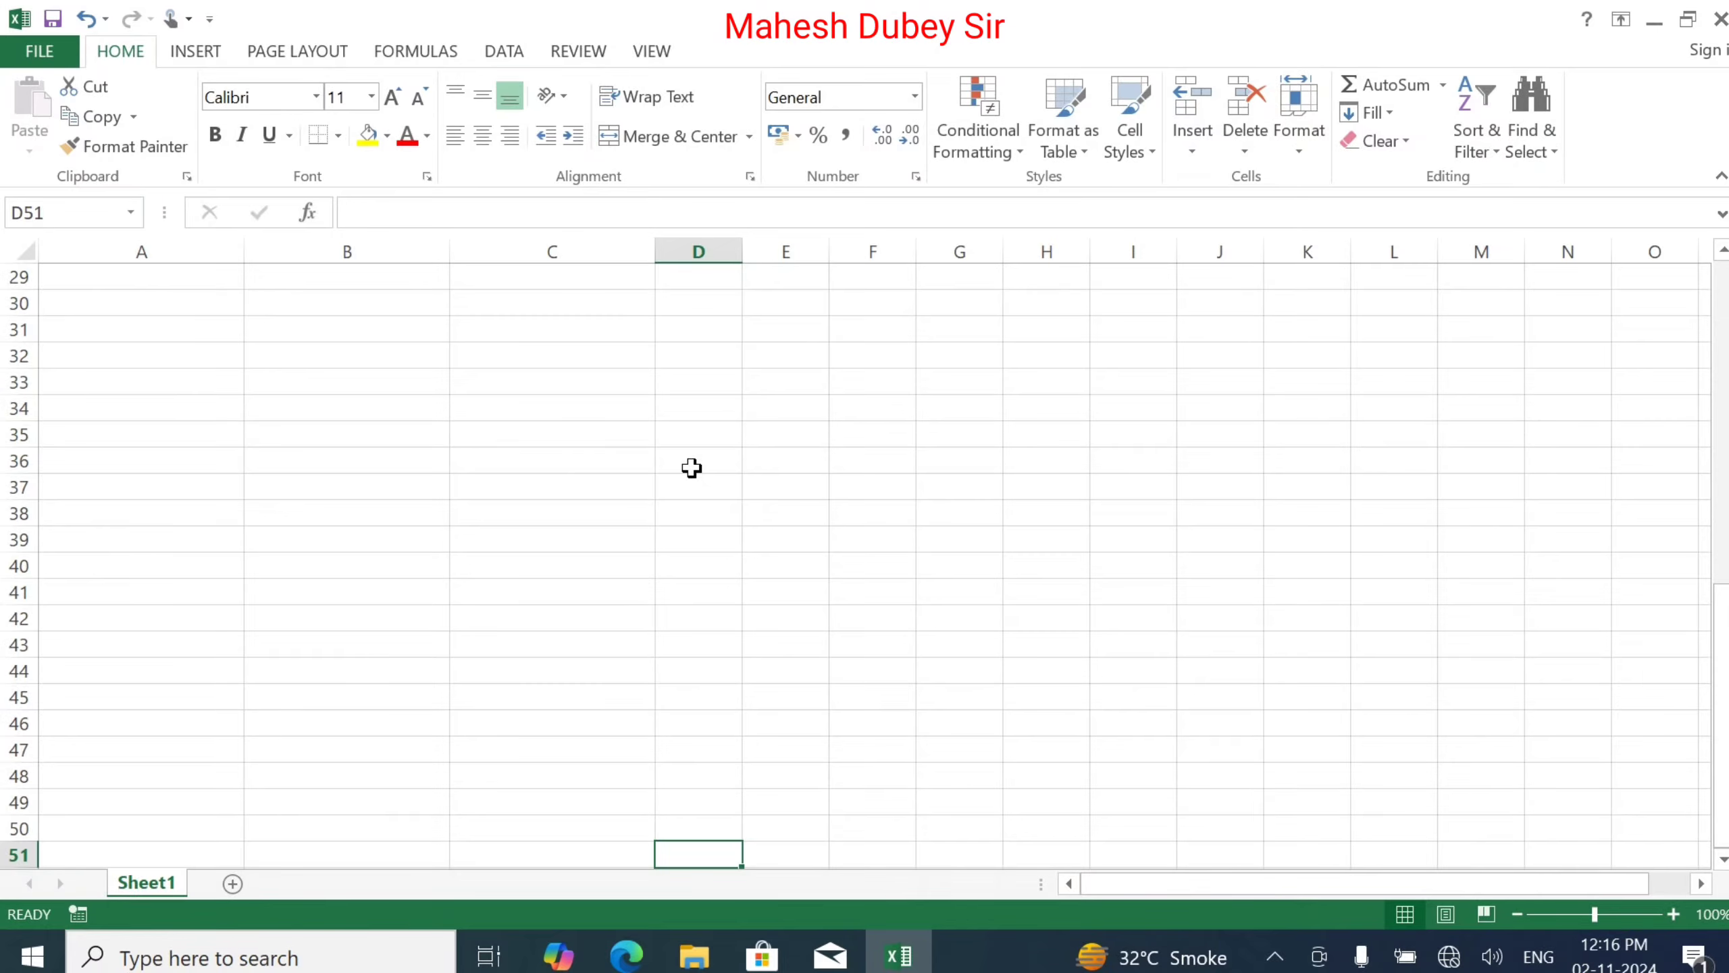
key(ctrl+Up)
key(Left)
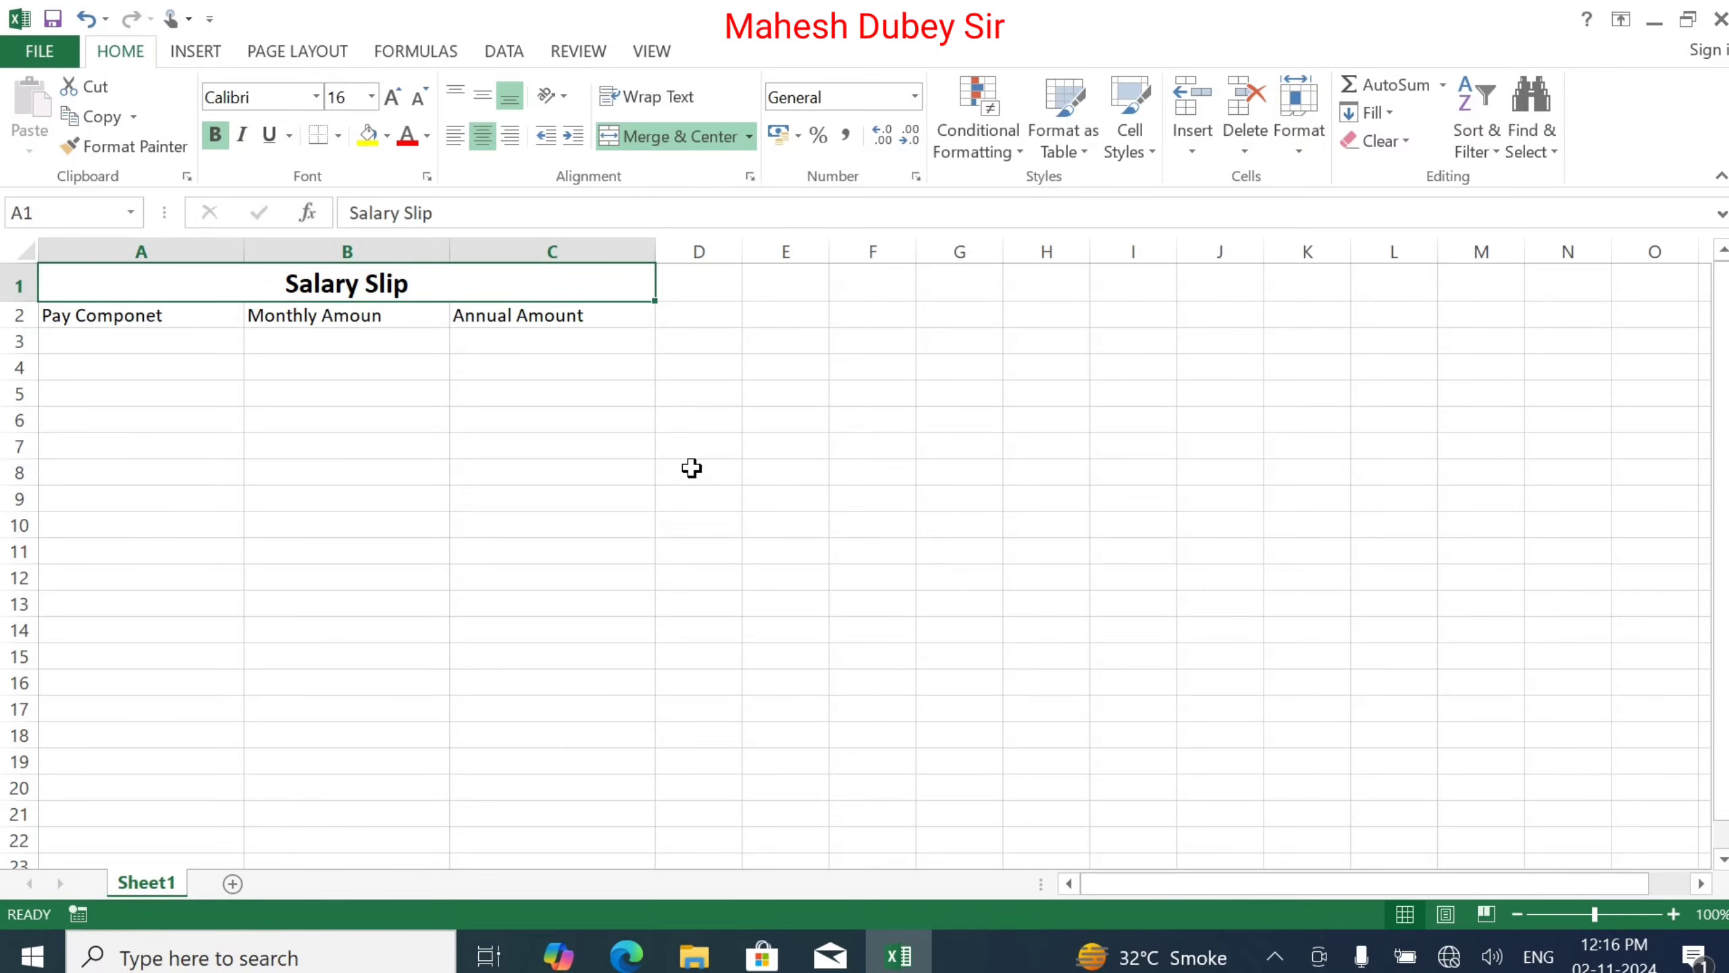
key(Down)
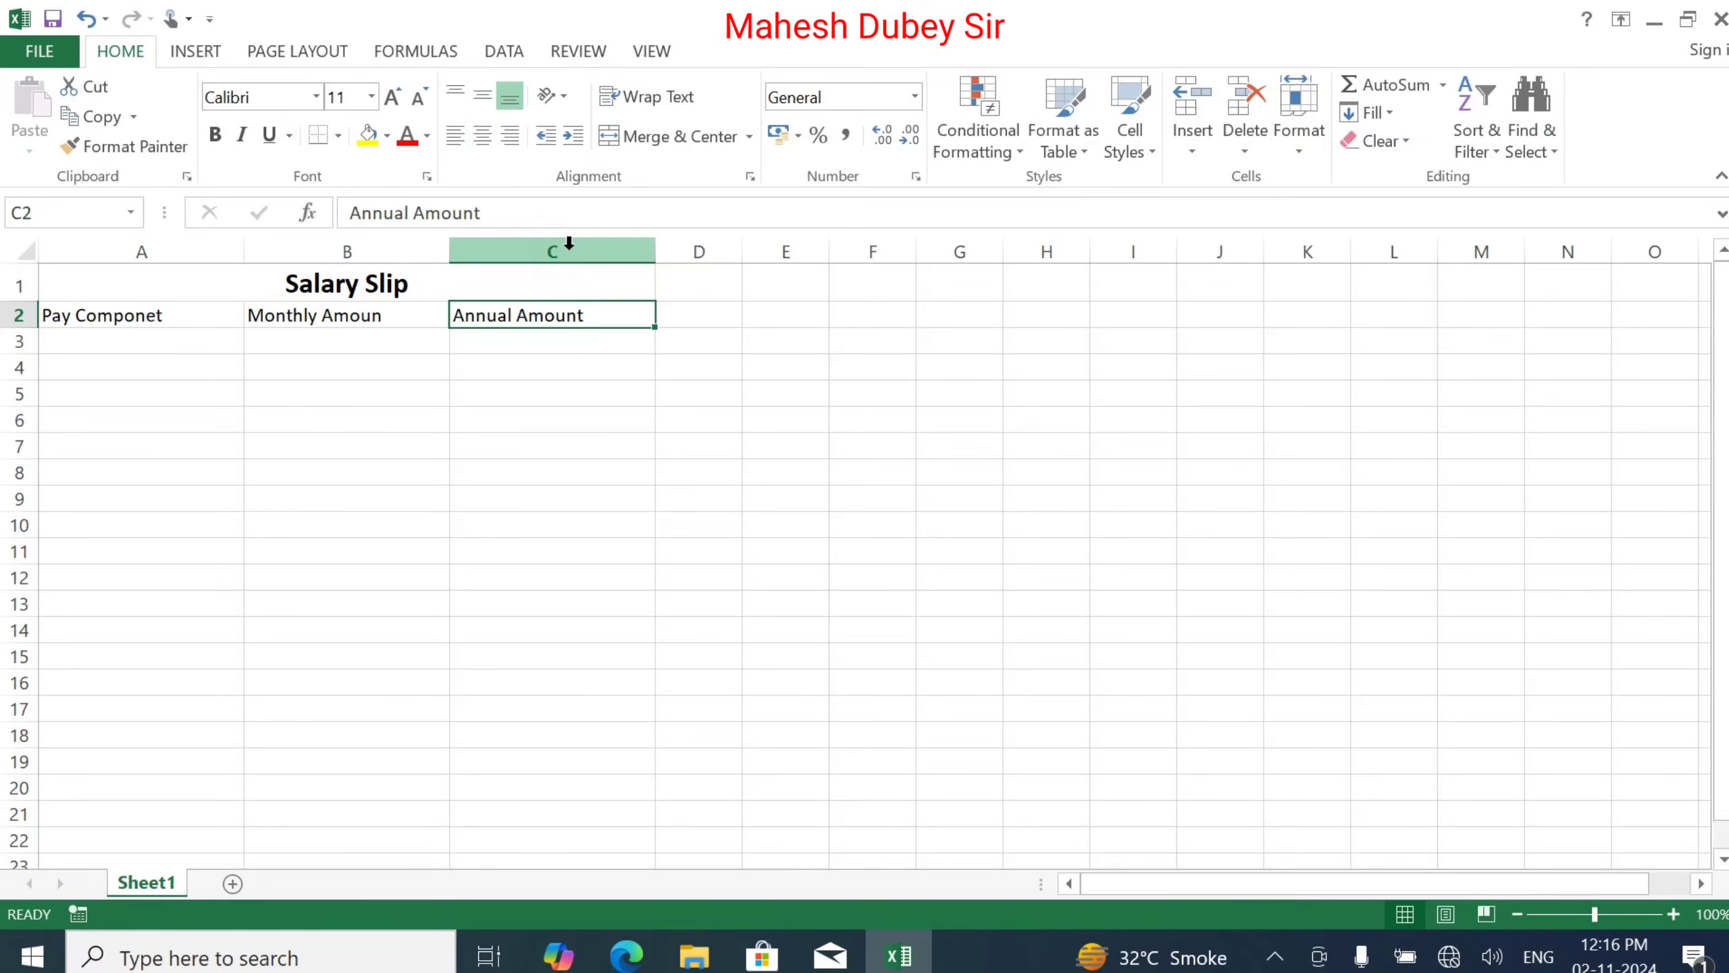
Set the width of columns A to C to 28.
drag(569, 242, 115, 248)
click(1299, 137)
click(1352, 275)
text(28)
key(Return)
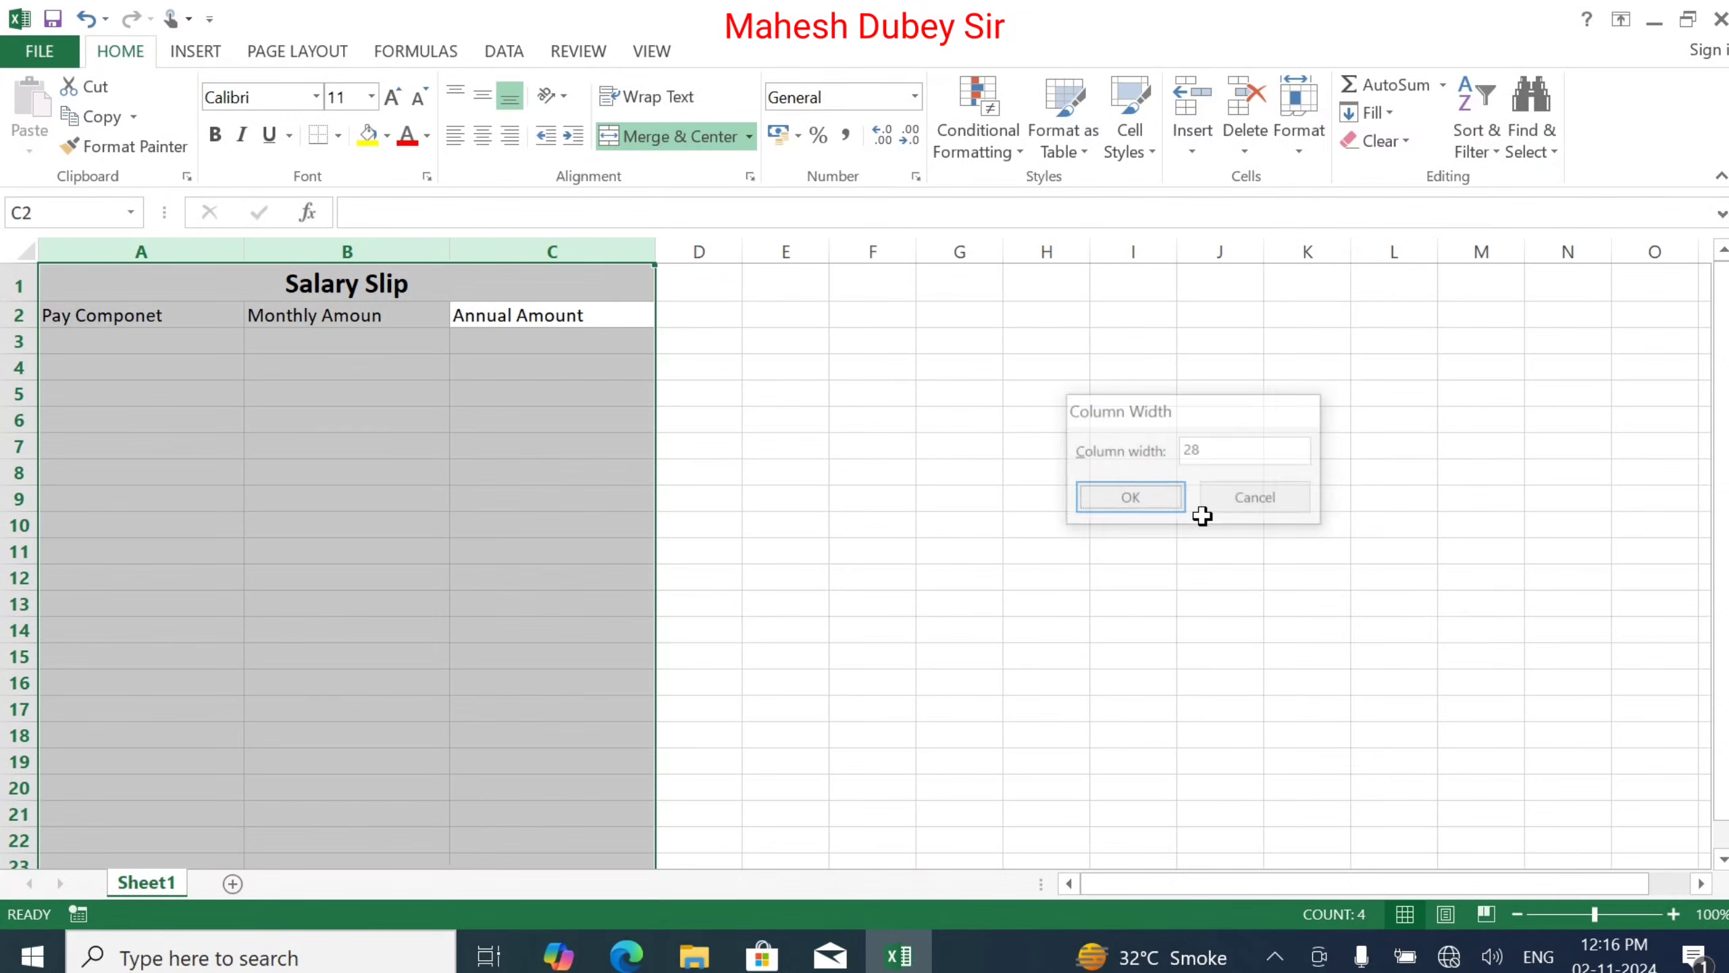
key(Down)
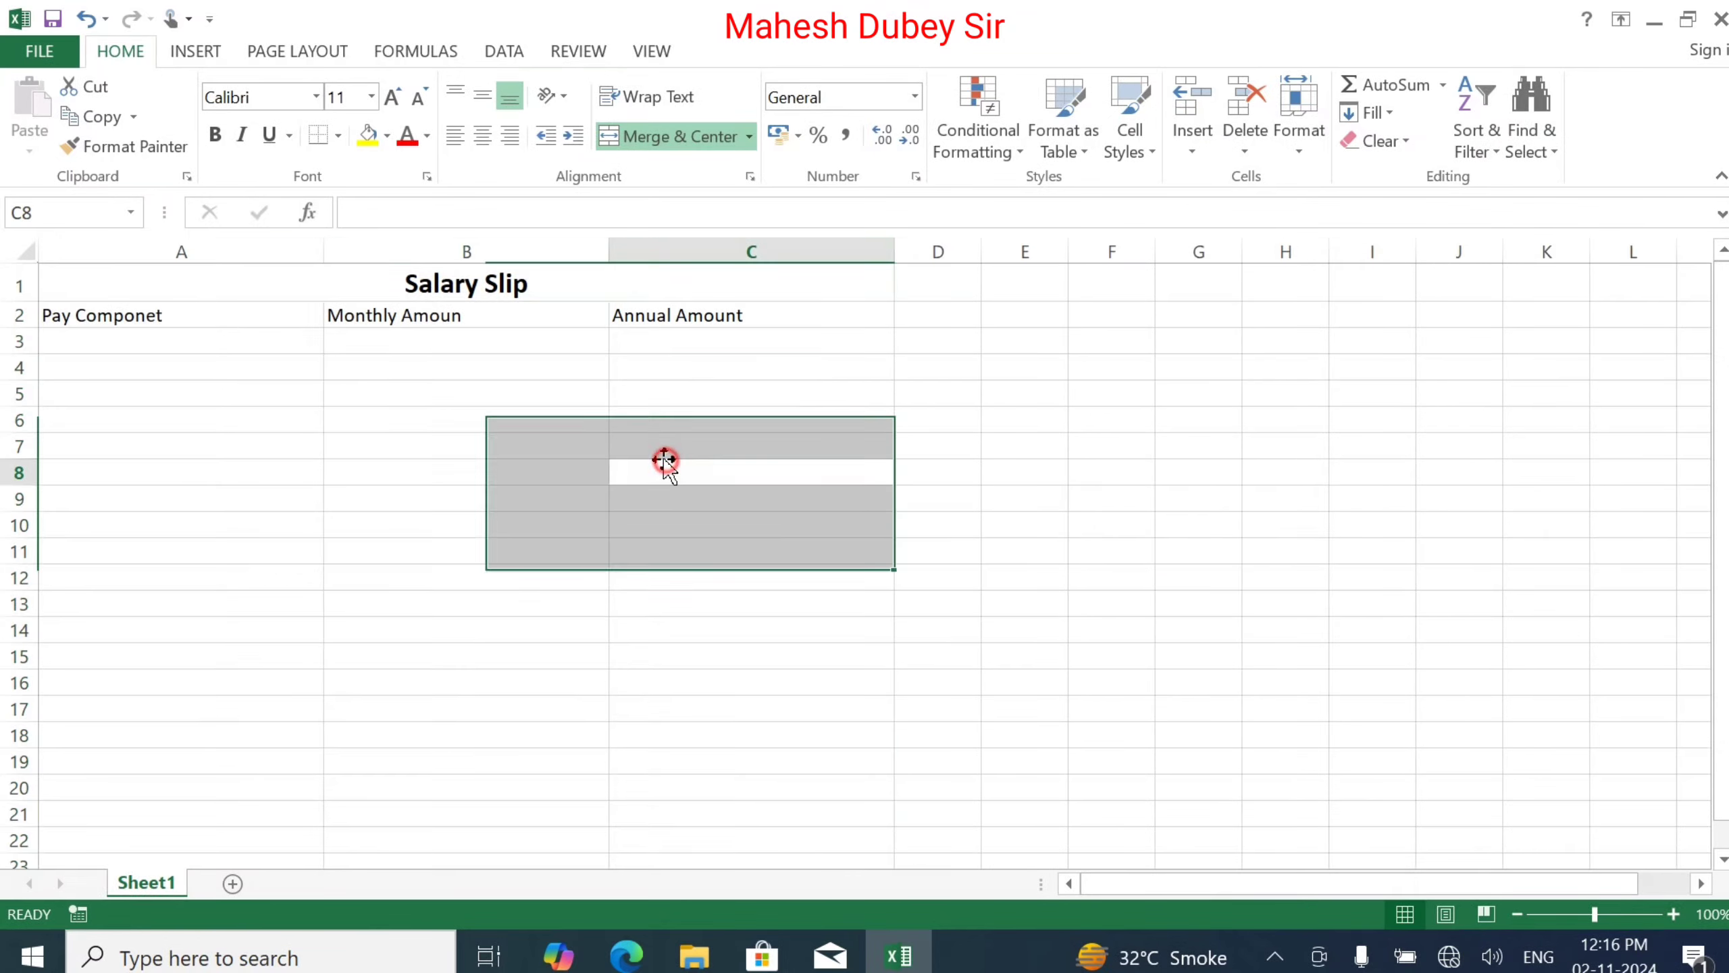
Format the headings in A2:C2 as bold, size 12, centered horizontally and middle-aligned vertically.
drag(194, 312, 721, 317)
click(214, 135)
click(393, 97)
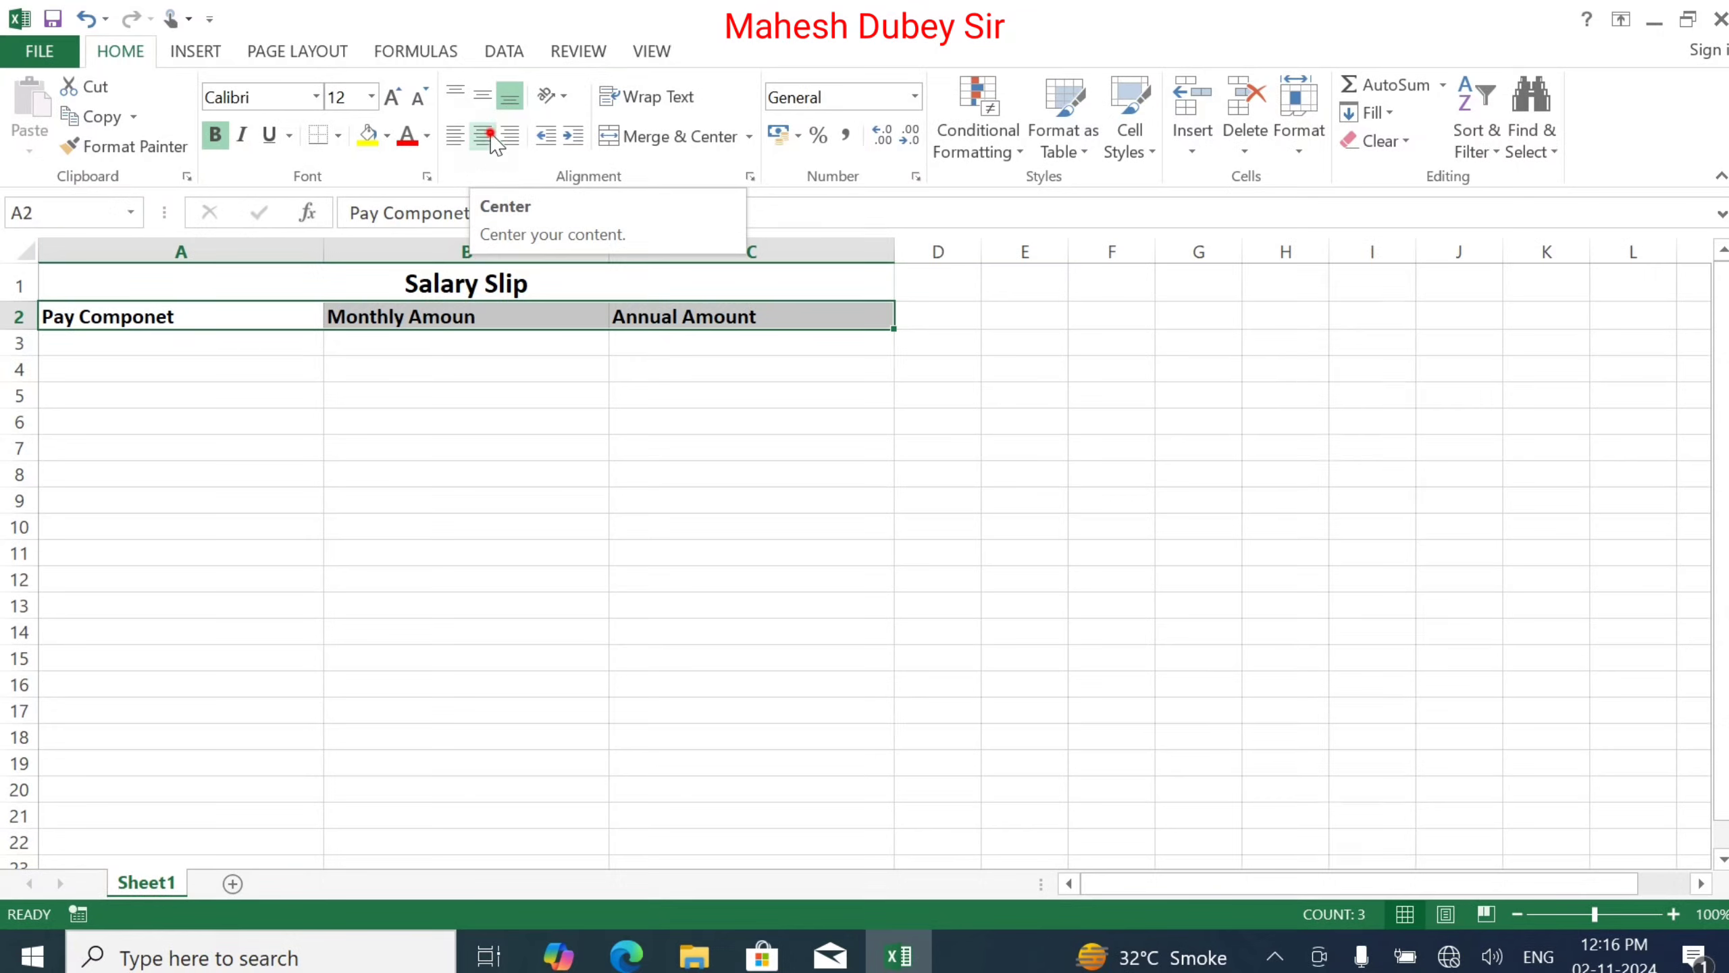
click(490, 134)
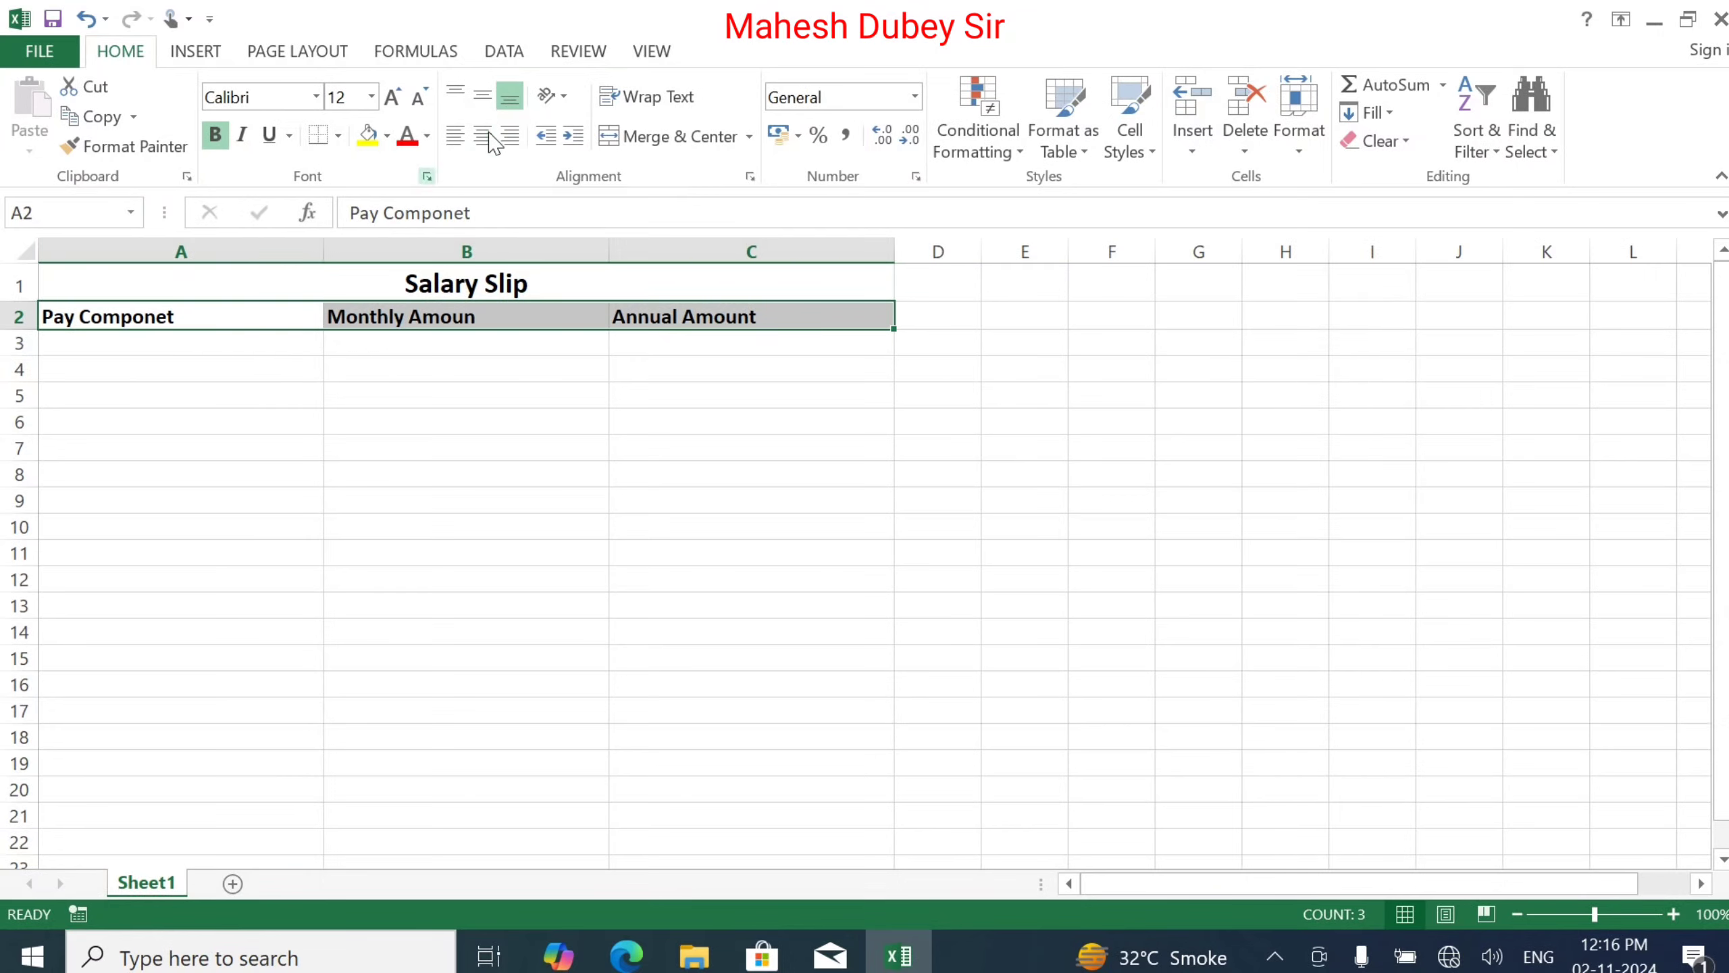
click(482, 95)
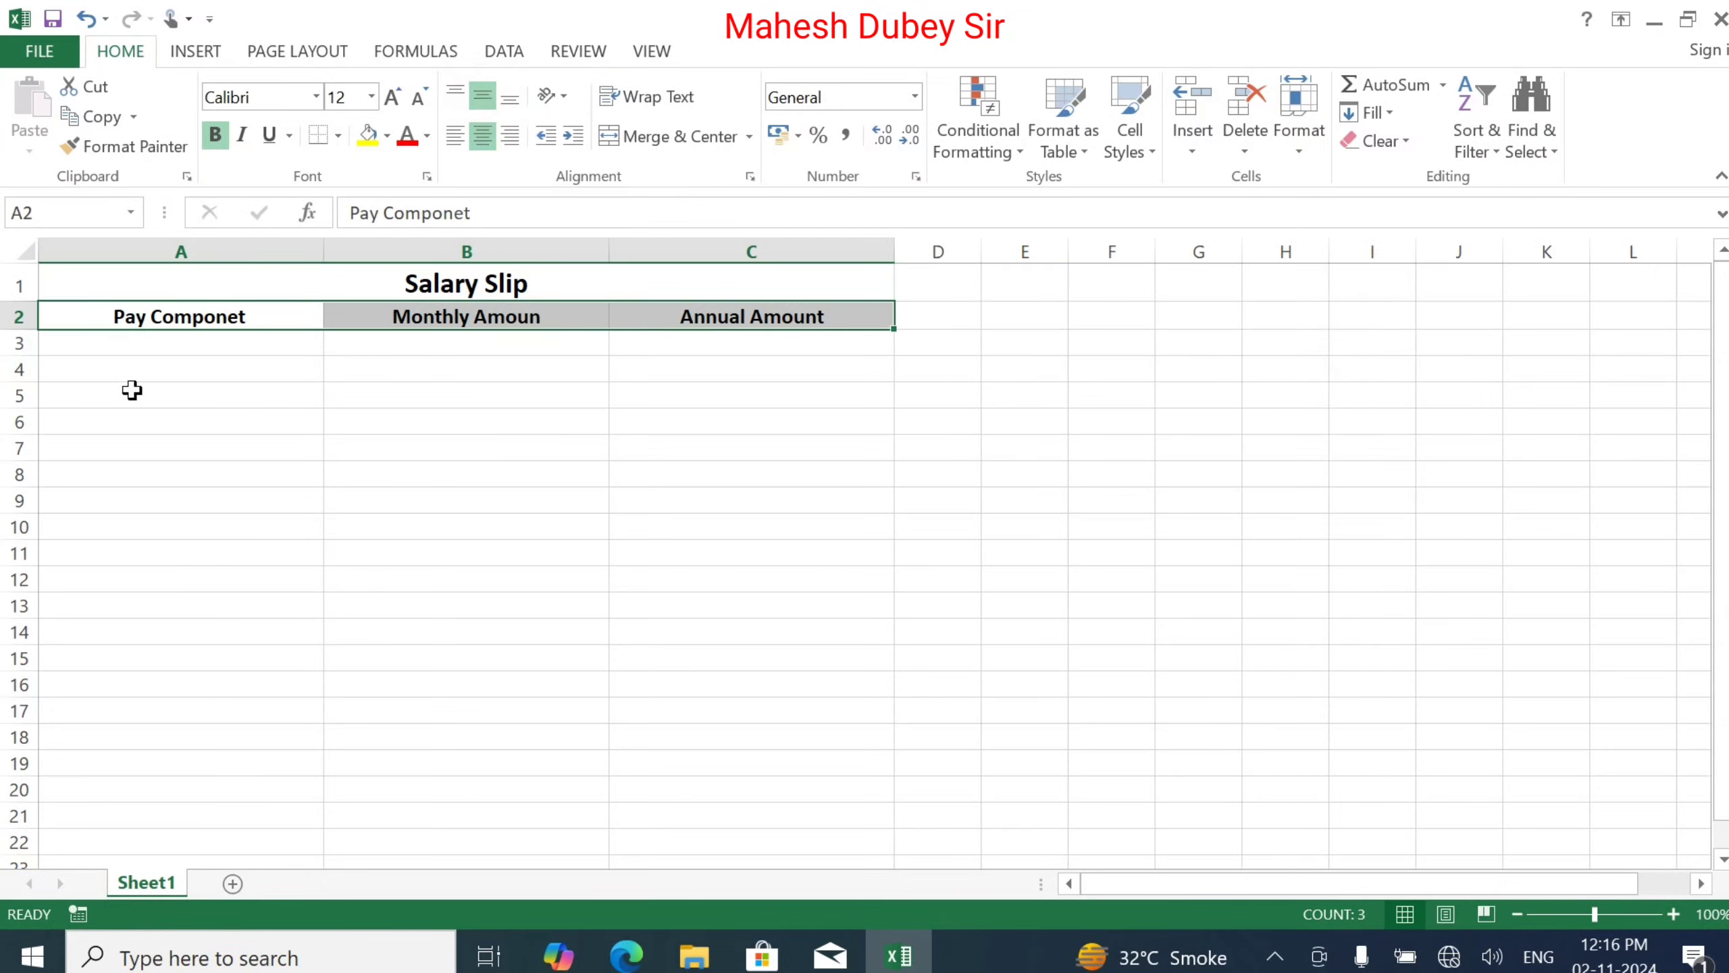
Enter the pay component "Fixed" in A3 with a monthly amount of 15000 in B3.
click(119, 349)
text(Fixed)
key(Tab)
text(15000)
key(Tab)
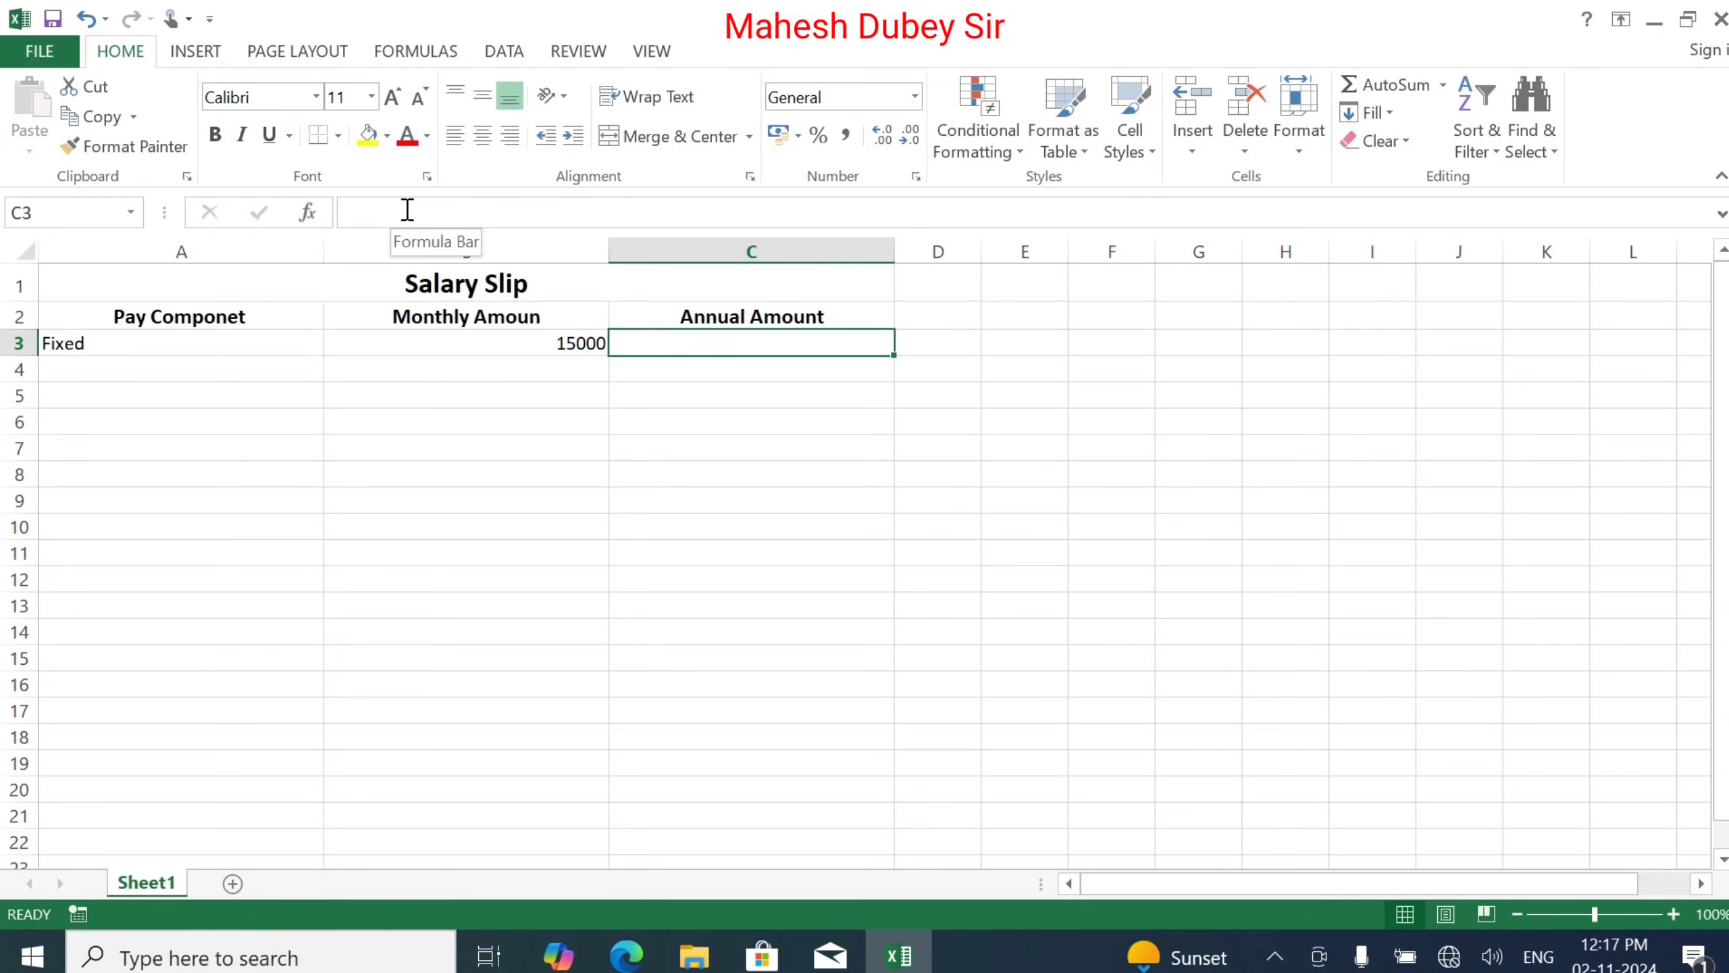
Change the Fixed monthly amount in B3 to 160796 and enter the annual amount 1929574 in C3.
key(Left)
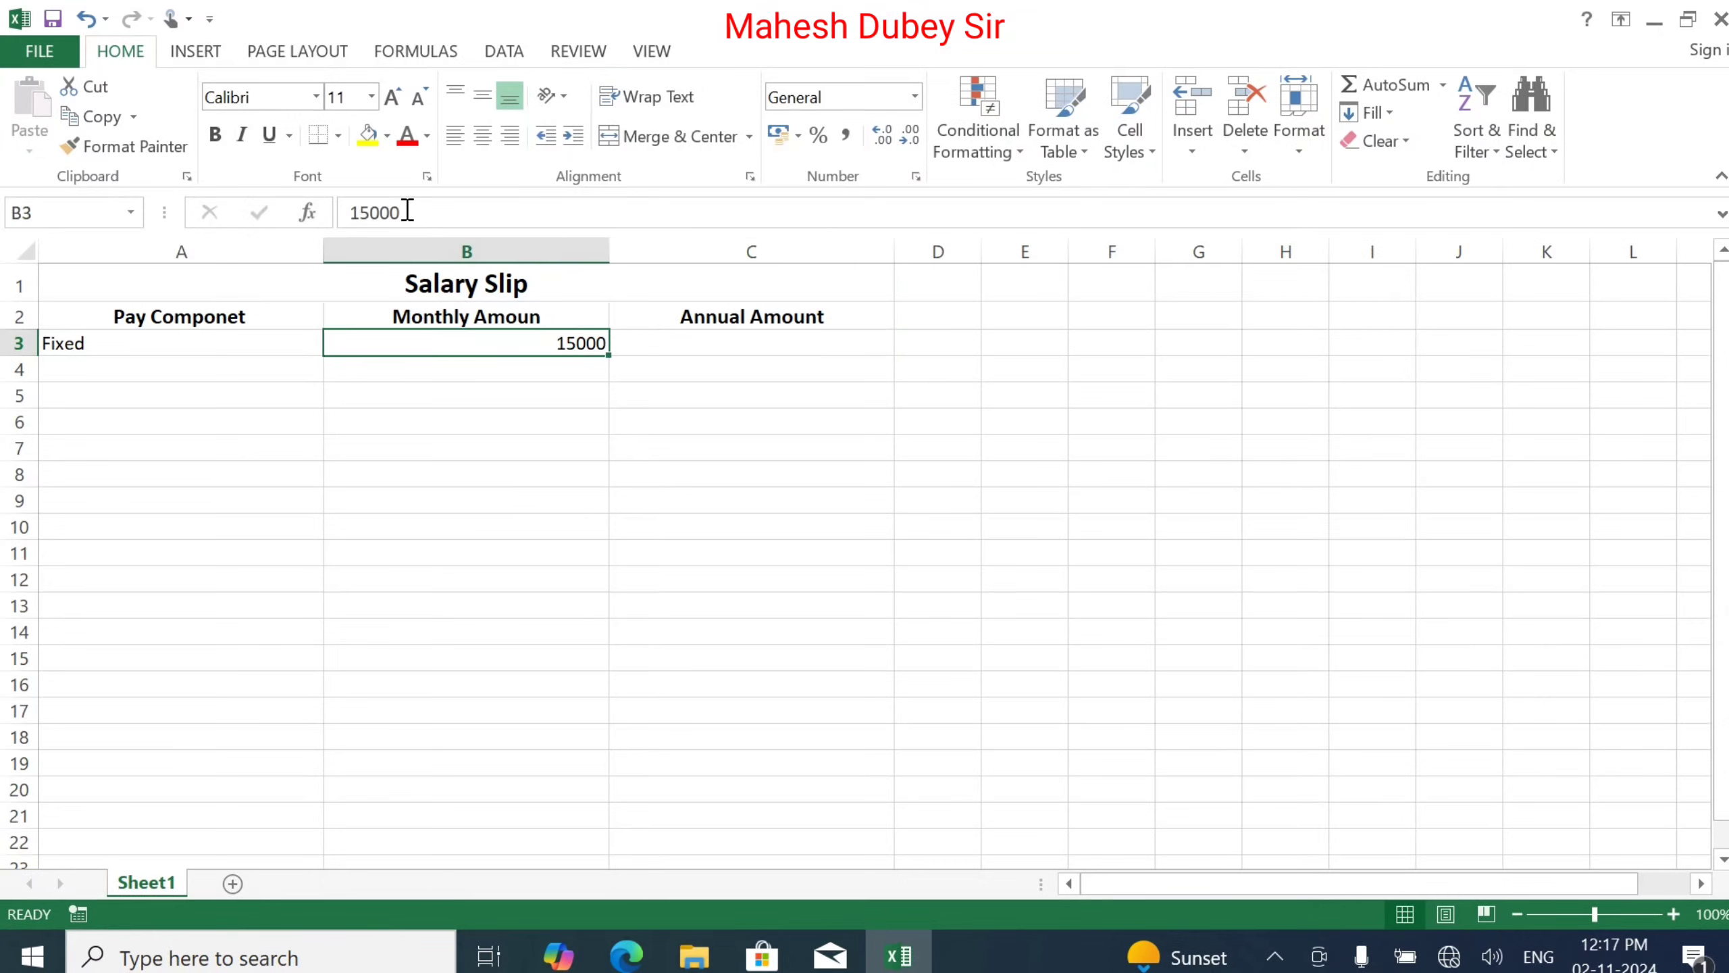
text(160796)
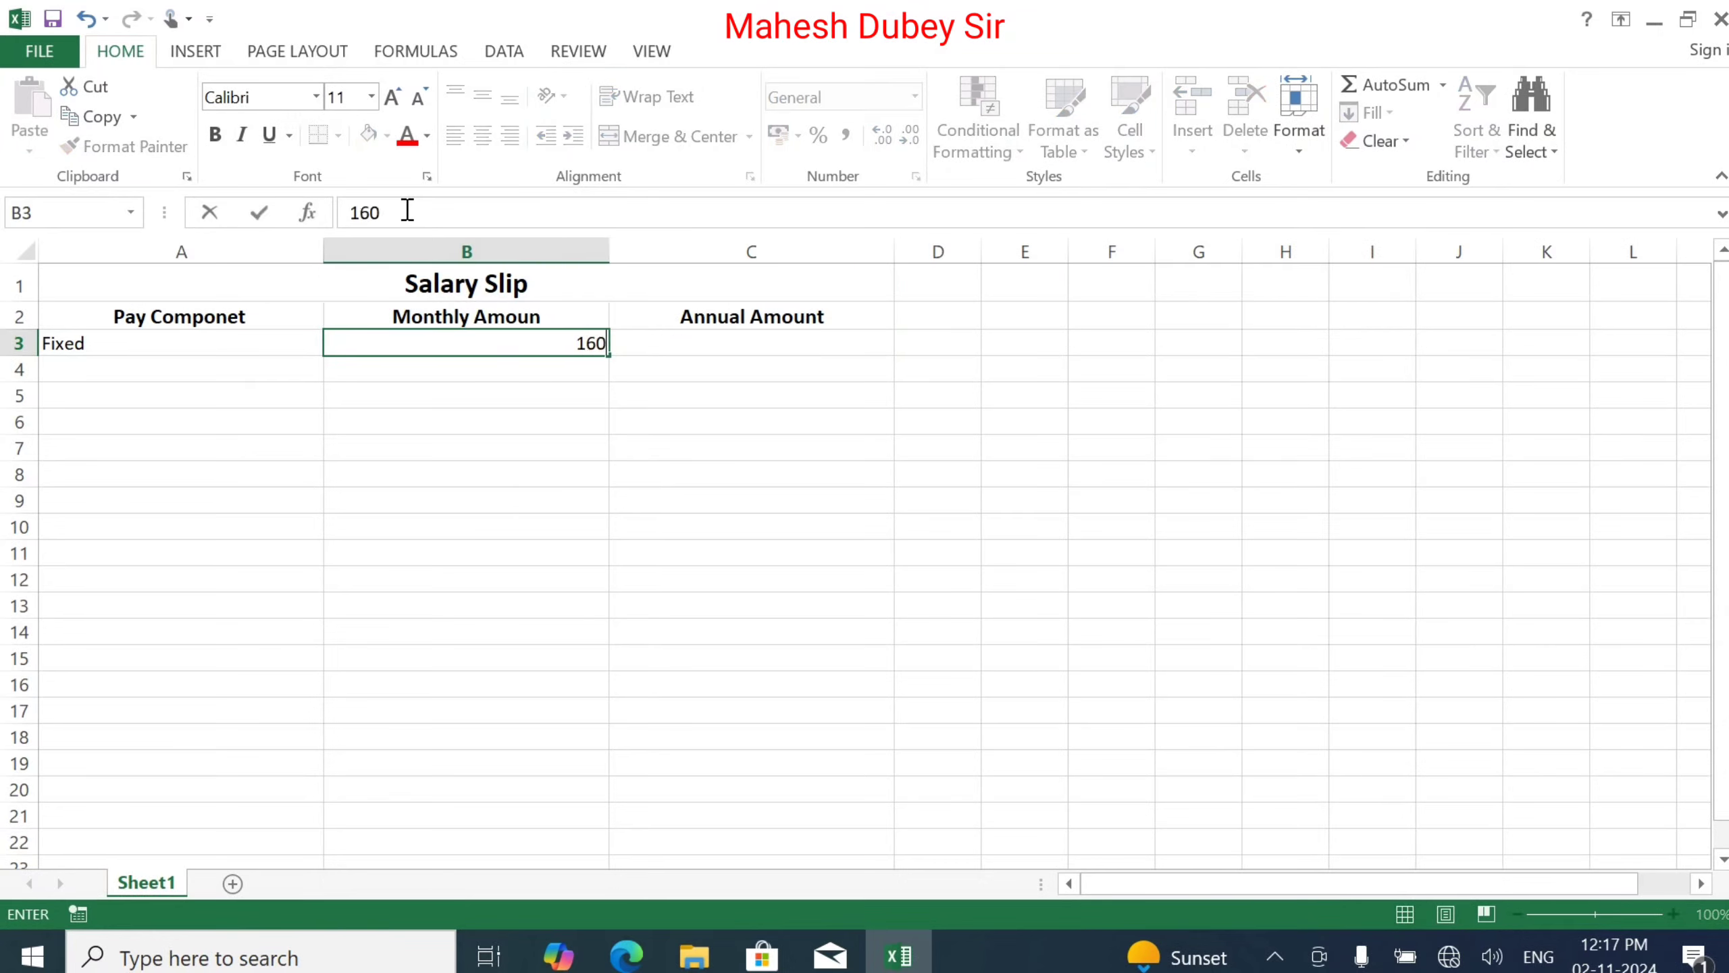
key(Tab)
text(1929524)
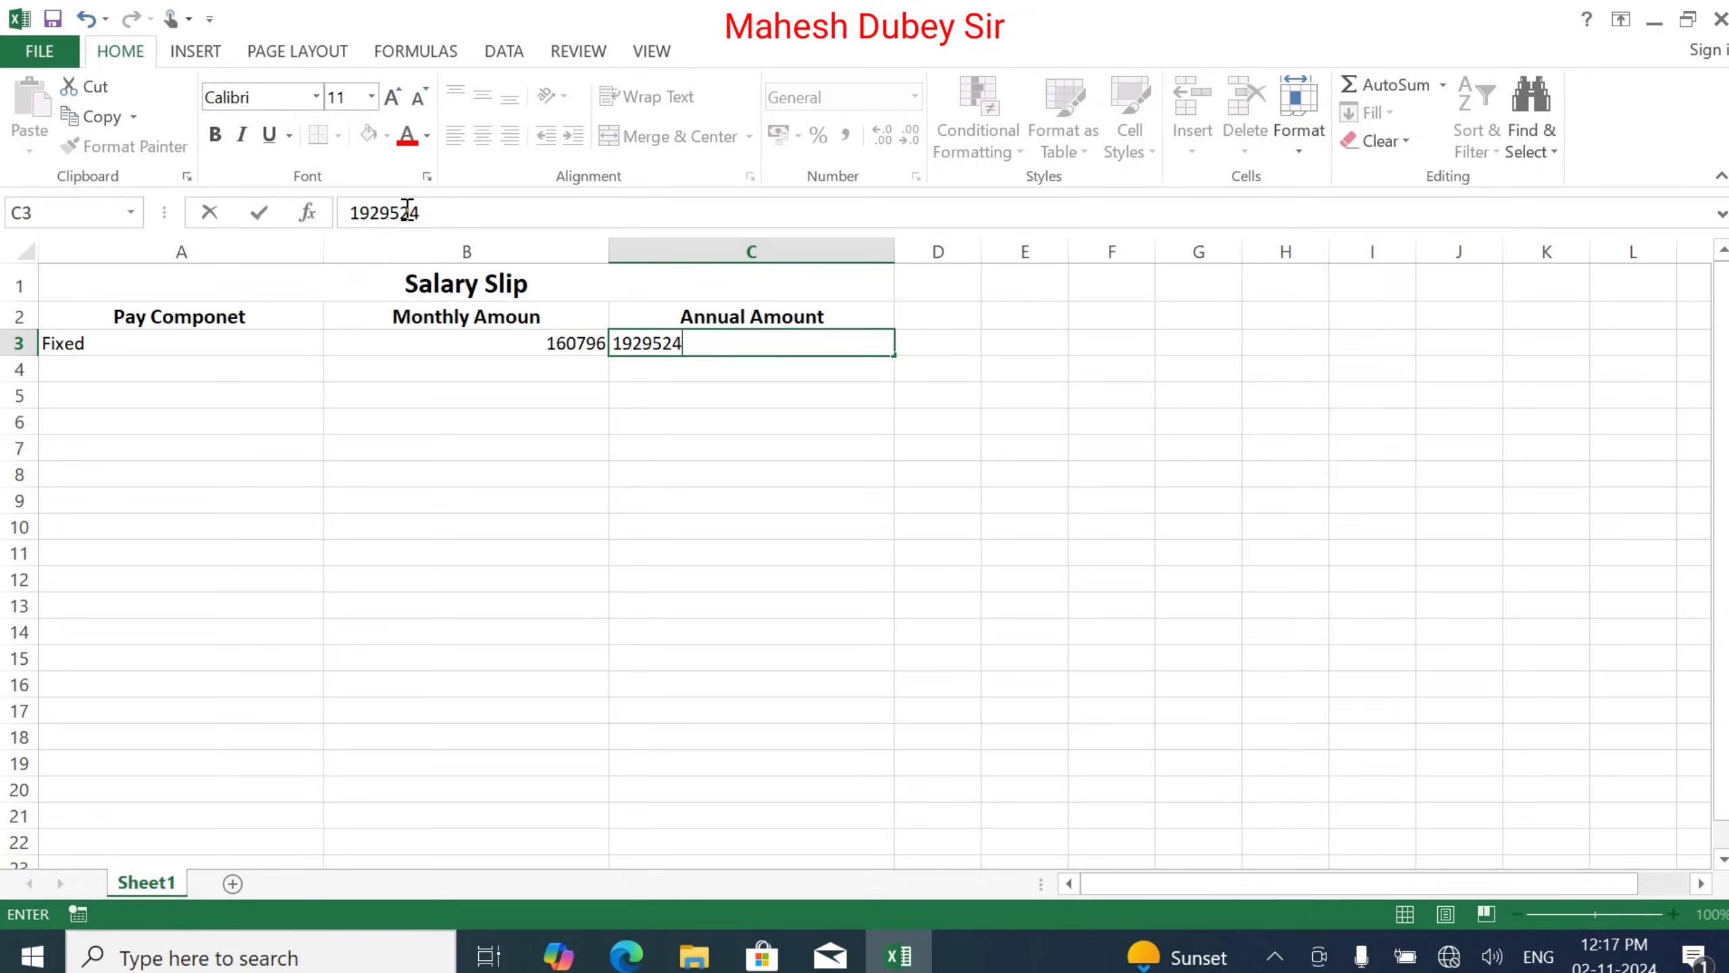
key(BackSpace)
key(BackSpace)
text(74)
key(Return)
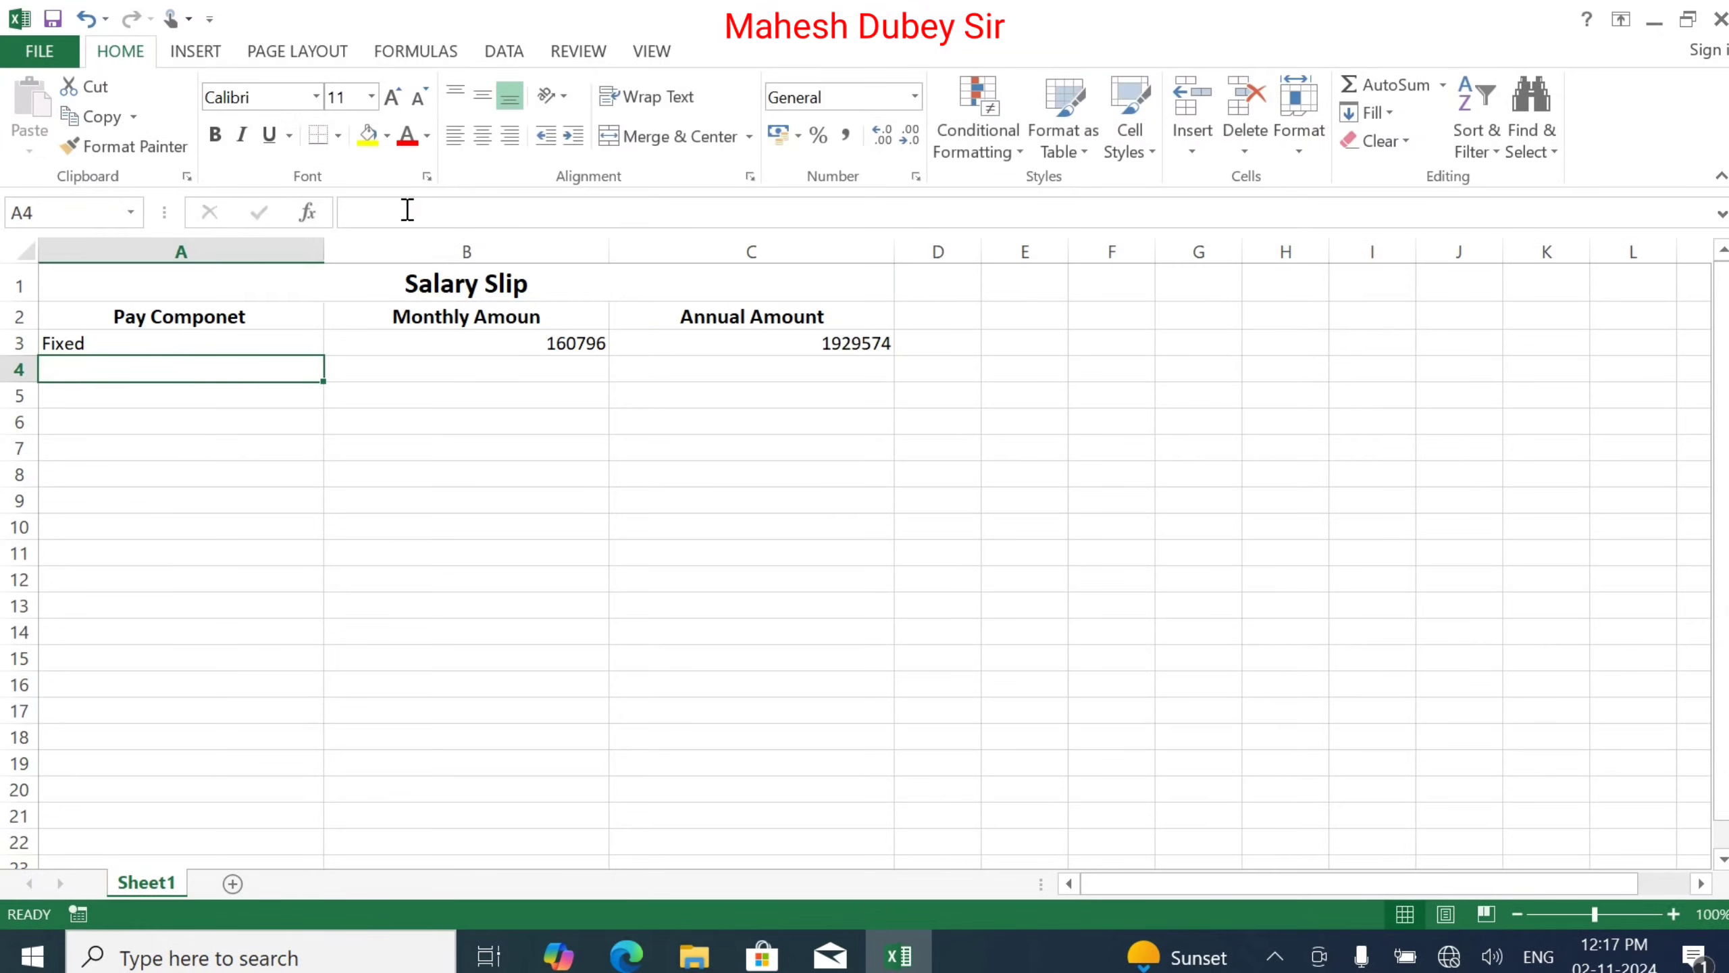